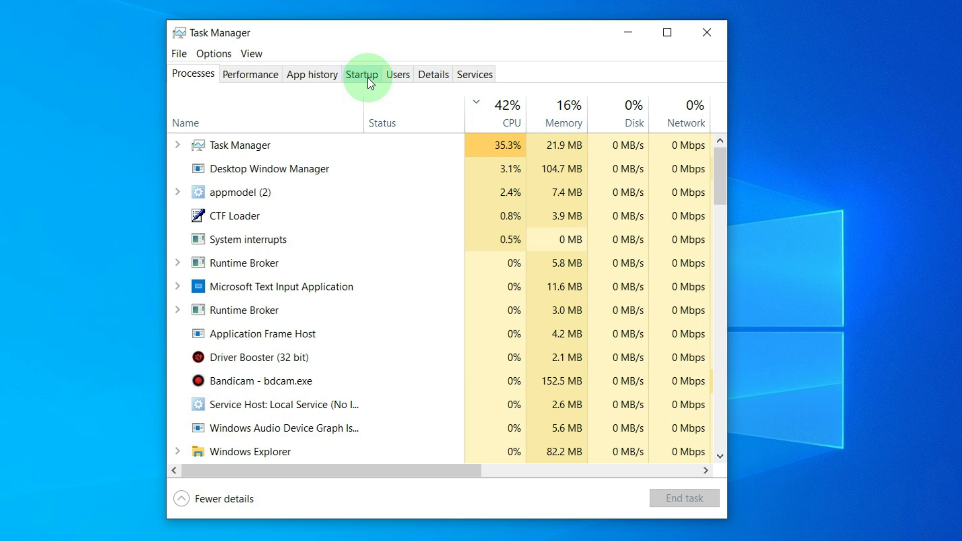
# Disable µTorrent Web in Task Manager's Startup list so it no longer launches at boot
pyautogui.click(368, 77)
pyautogui.click(240, 169)
pyautogui.click(685, 498)
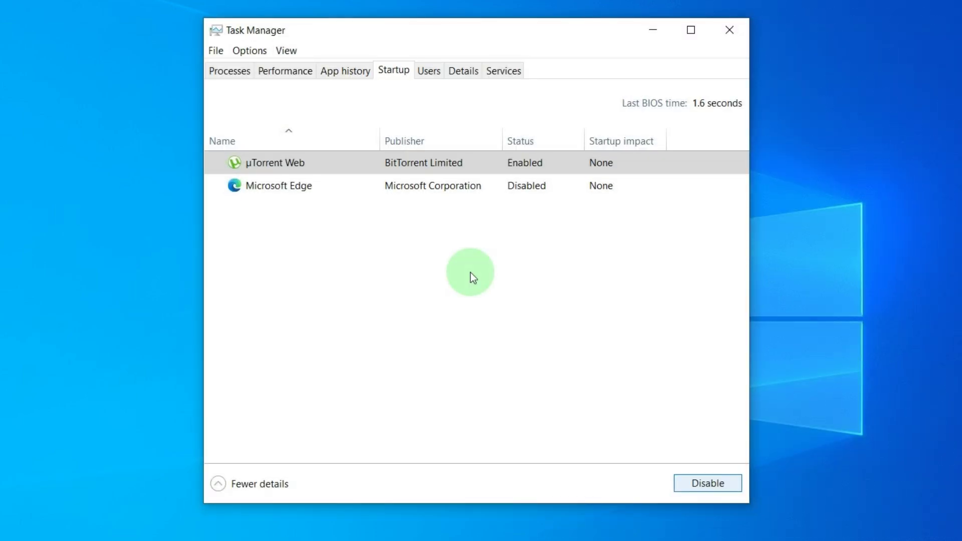
pyautogui.click(316, 160)
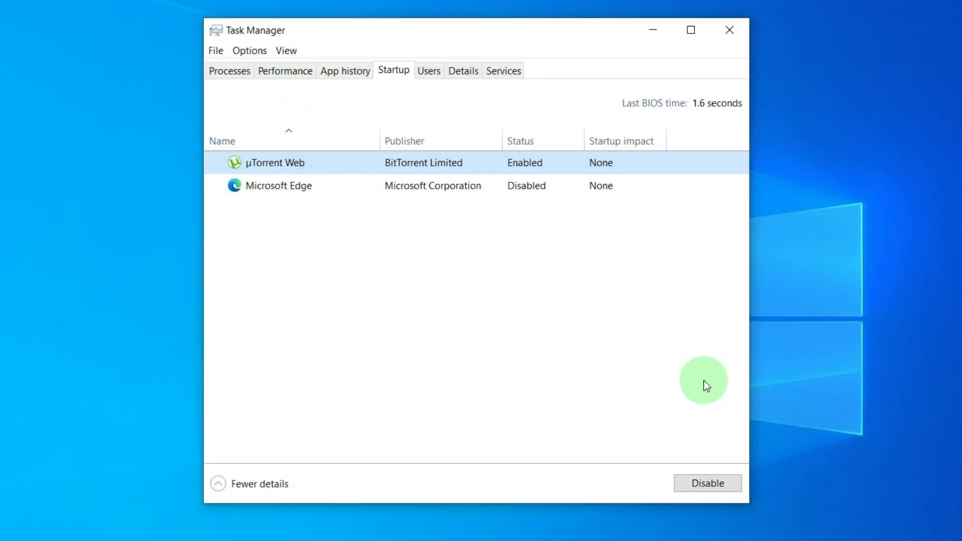
pyautogui.click(714, 487)
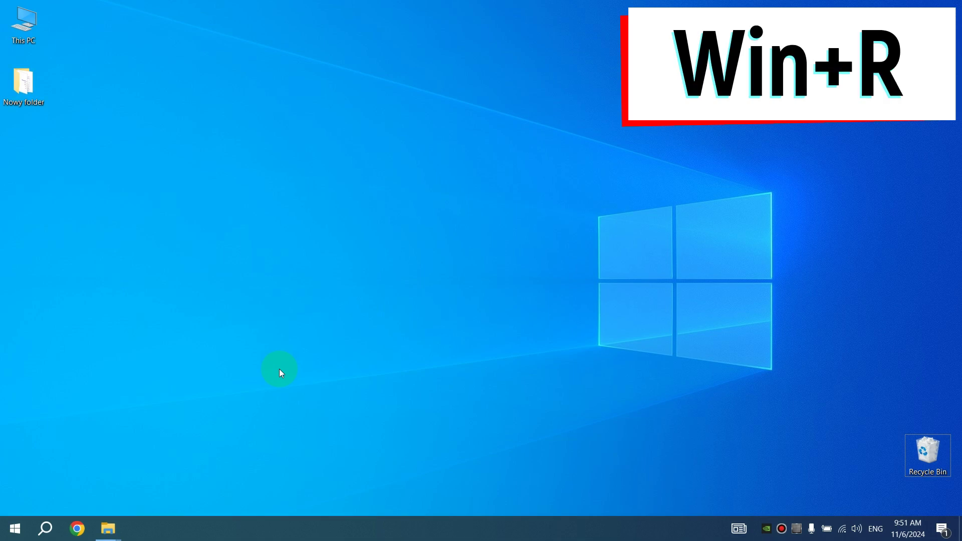
# Run 'temp' to open C:\Windows\Temp and select both log files for deletion
pyautogui.press('super+r')
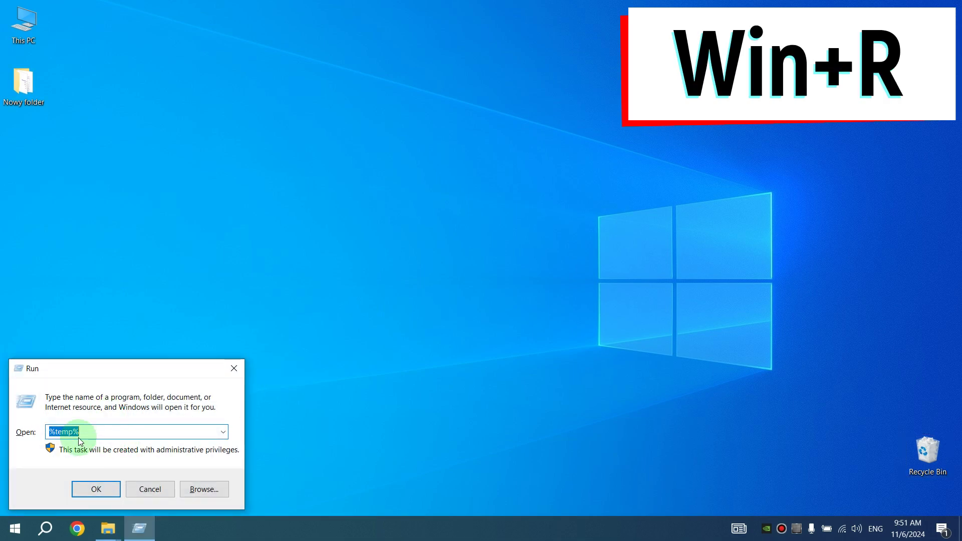
pyautogui.moveTo(73, 432); pyautogui.dragTo(87, 429)
pyautogui.press('BackSpace')
pyautogui.press('BackSpace')
pyautogui.press('BackSpace')
pyautogui.press('BackSpace')
pyautogui.press('BackSpace')
pyautogui.press('BackSpace')
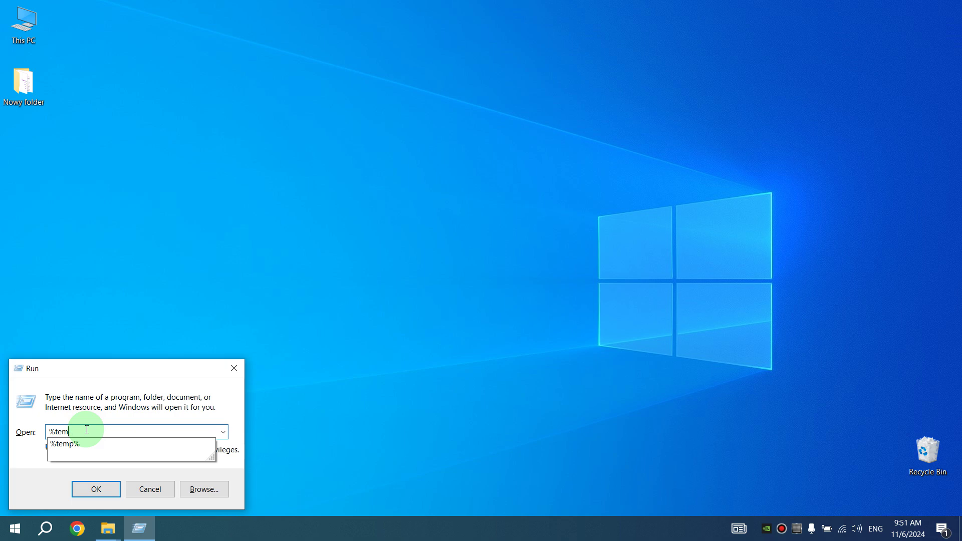
pyautogui.write('temp')
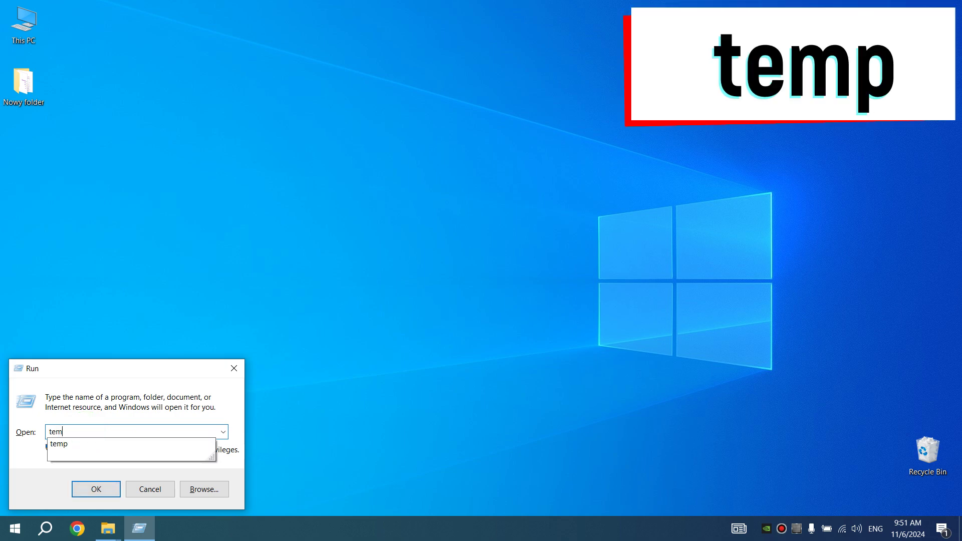
pyautogui.click(87, 430)
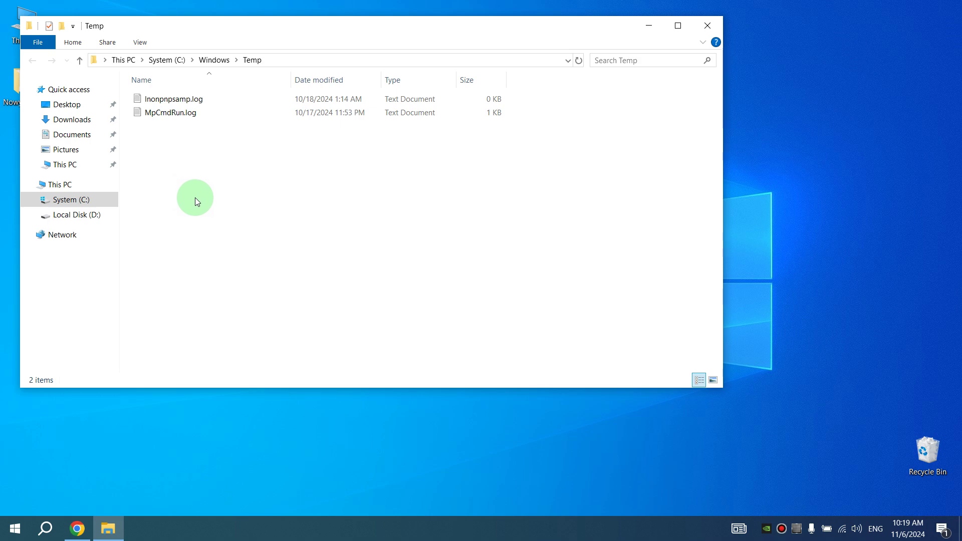
pyautogui.moveTo(196, 199); pyautogui.dragTo(167, 88)
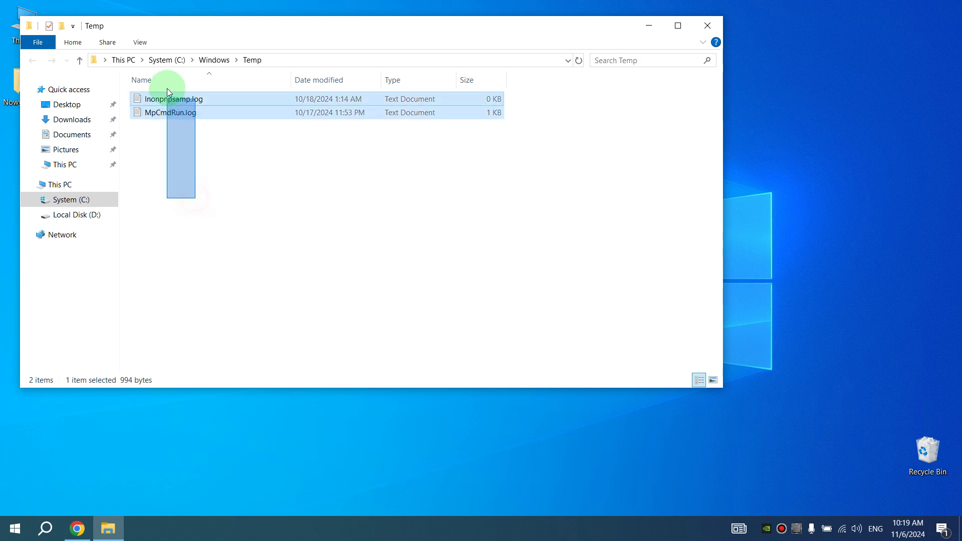
pyautogui.rightClick(174, 102)
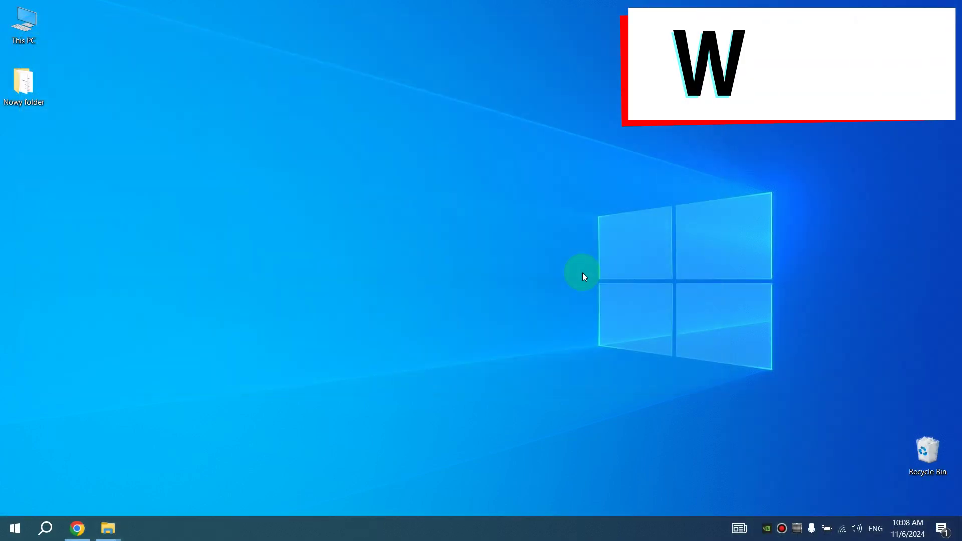
# Delete the three files in the %temp% folder, skipping the one still in use
pyautogui.press('super+r')
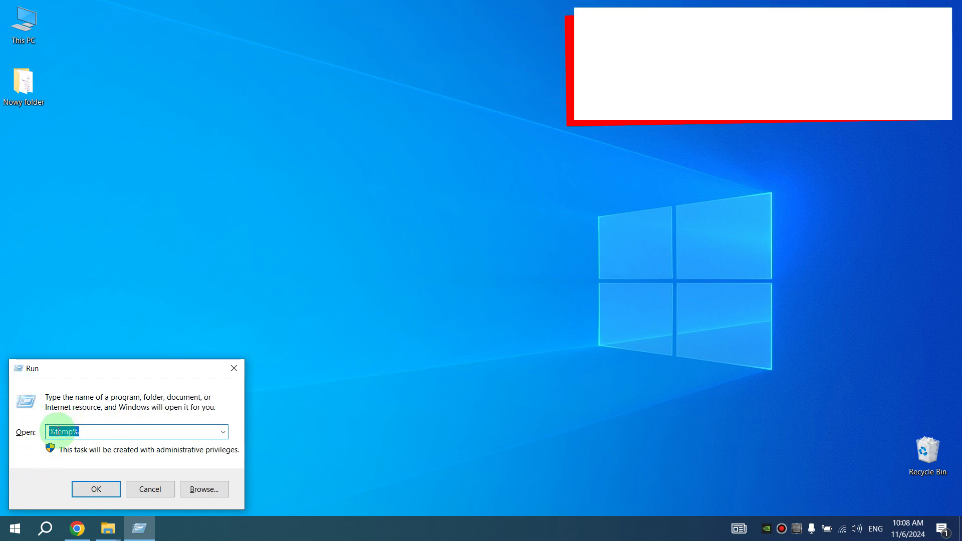
pyautogui.click(96, 490)
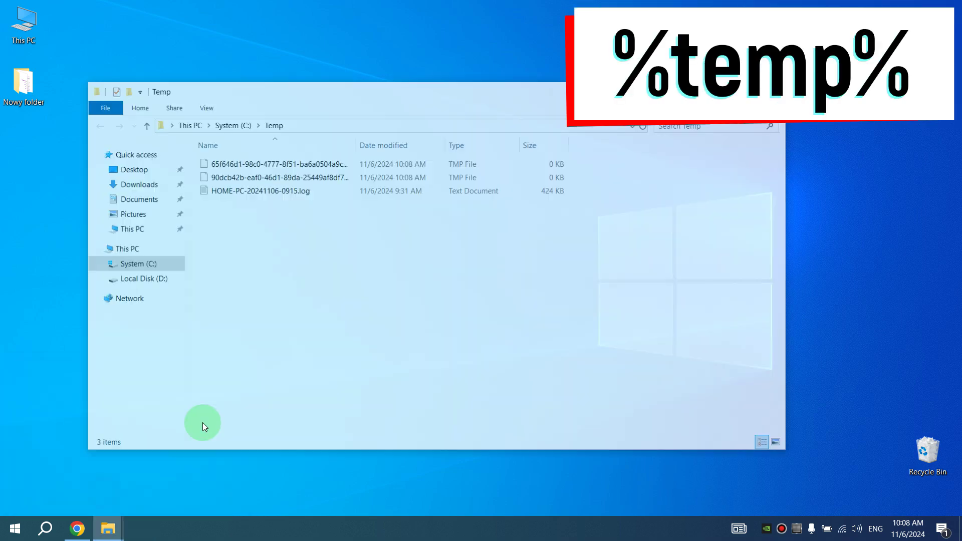
pyautogui.moveTo(287, 270); pyautogui.dragTo(242, 162)
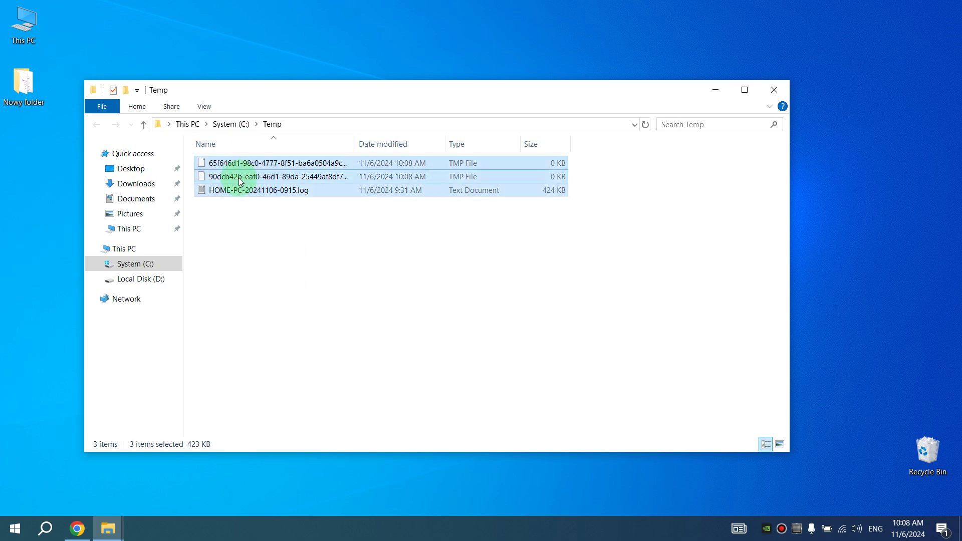
pyautogui.rightClick(239, 183)
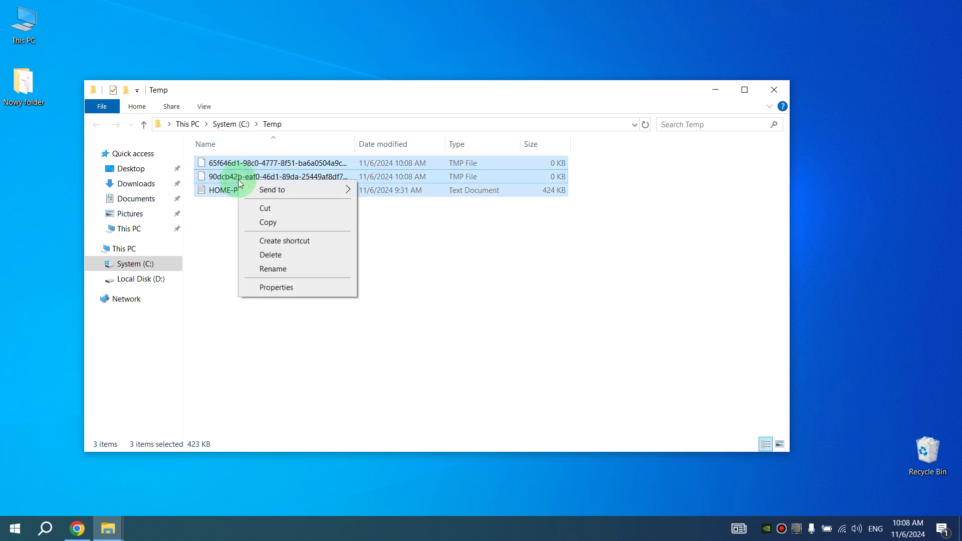
pyautogui.click(276, 255)
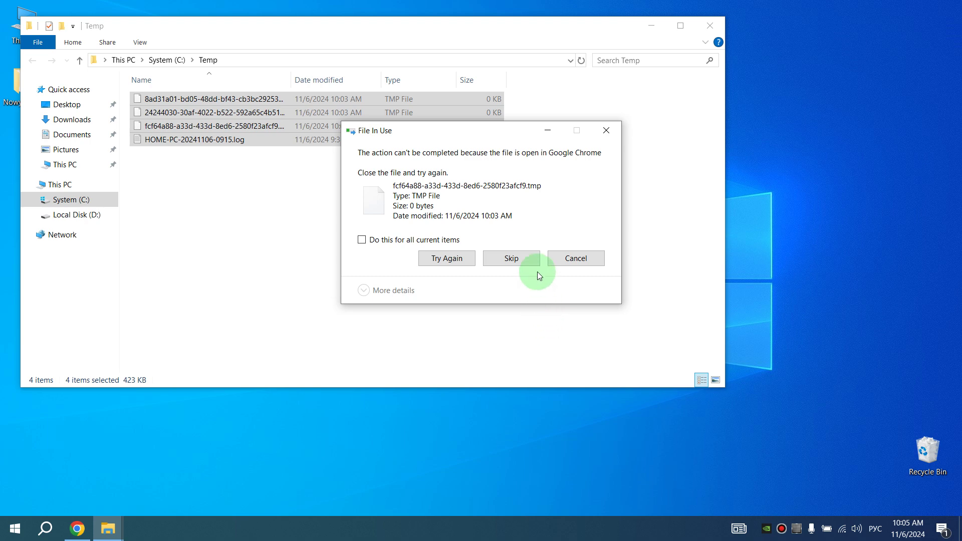
pyautogui.click(520, 260)
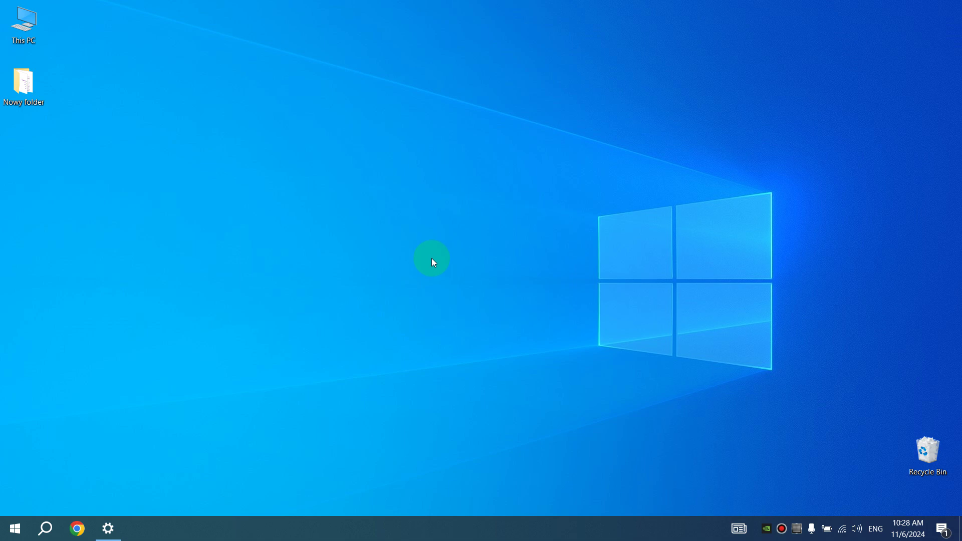
# Find Background apps in Settings and toggle 'Let apps run in the background' on, then back off
pyautogui.rightClick(4, 524)
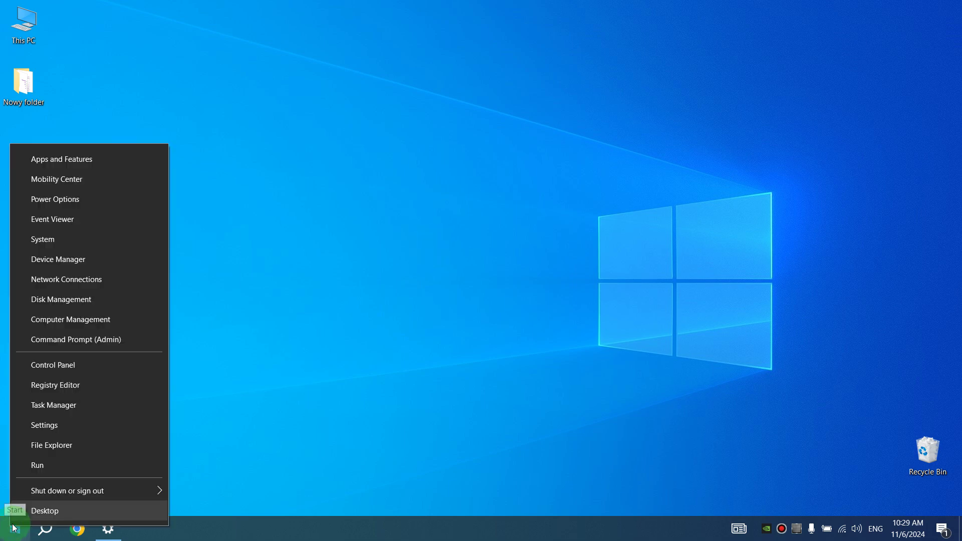
pyautogui.click(75, 426)
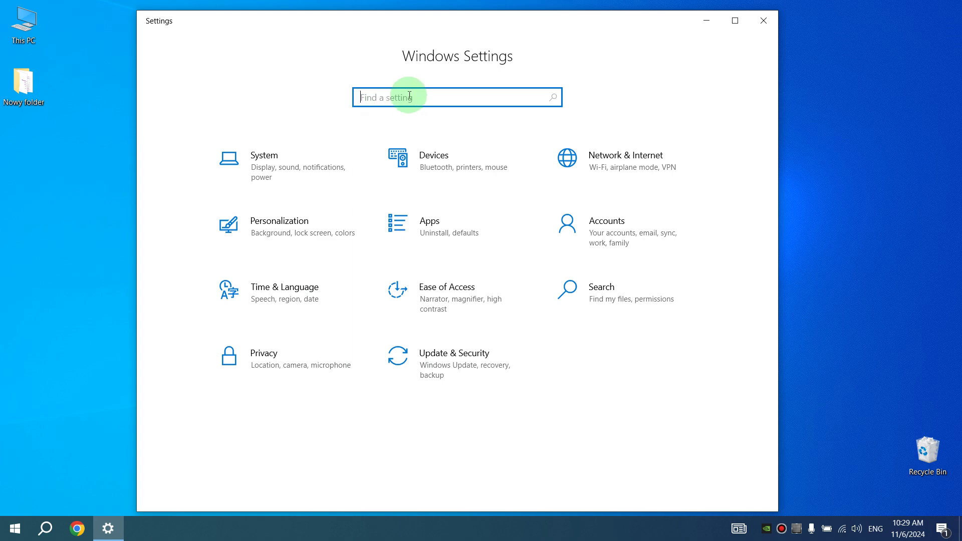
pyautogui.write('background')
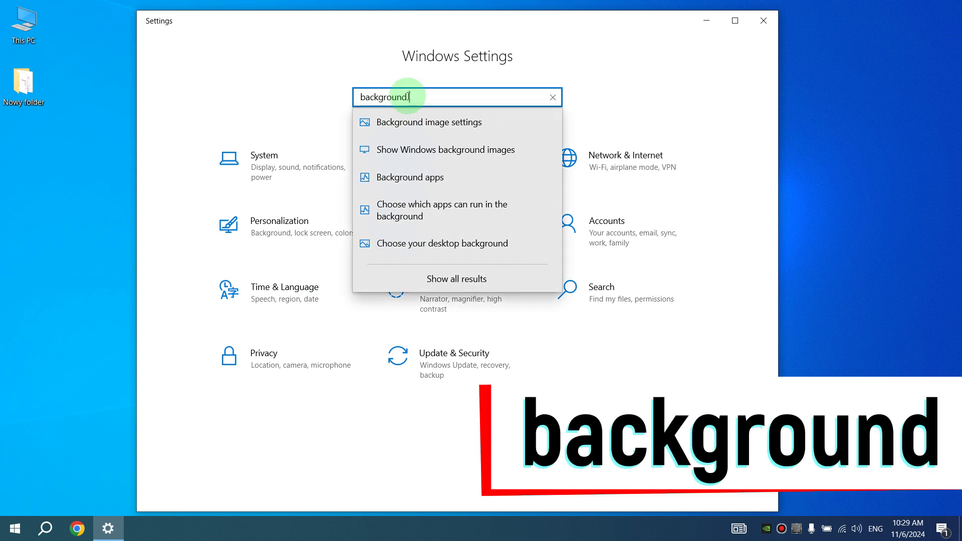
pyautogui.click(434, 183)
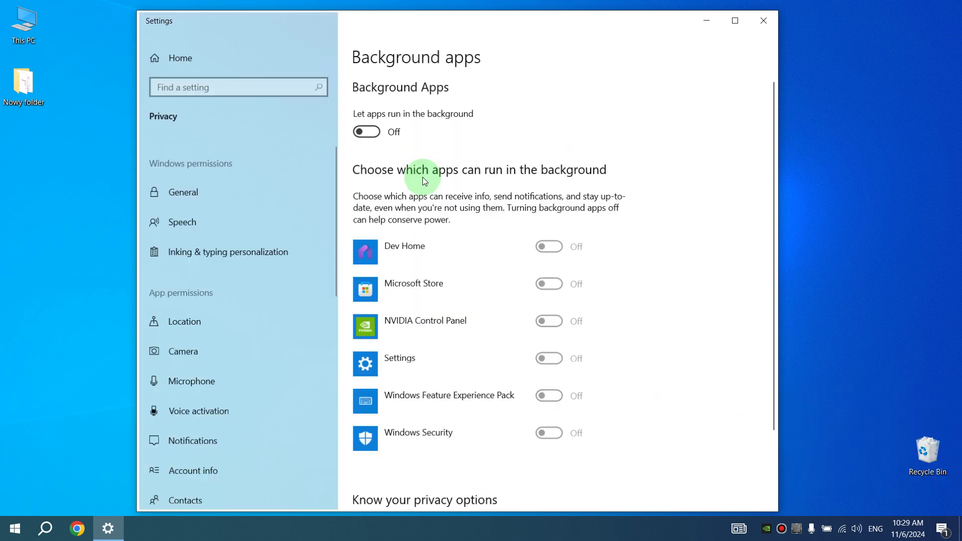
pyautogui.click(368, 132)
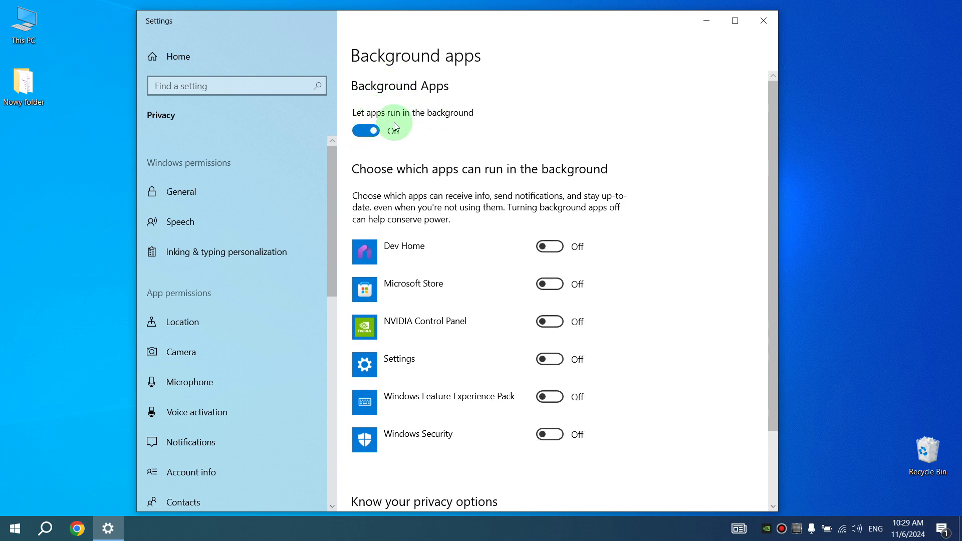
pyautogui.click(368, 131)
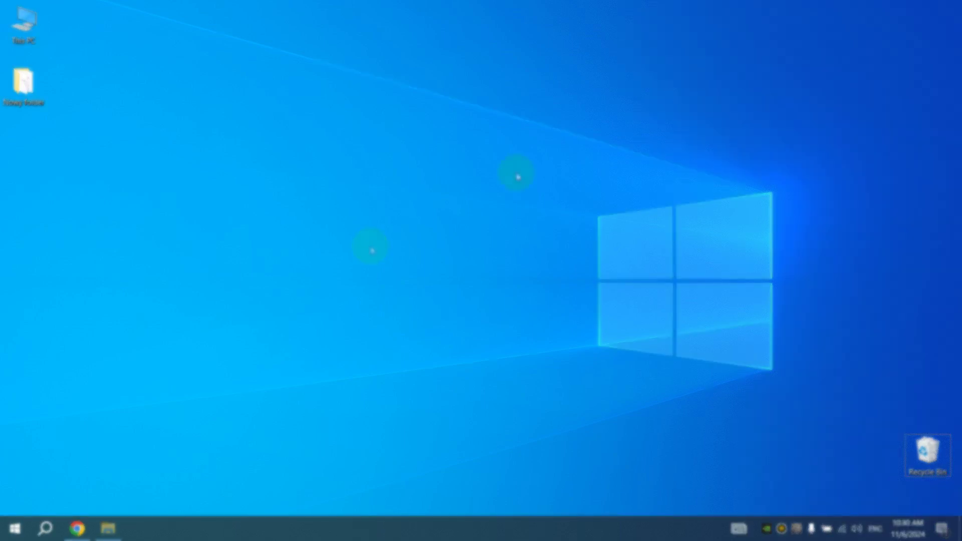
pyautogui.rightClick(12, 529)
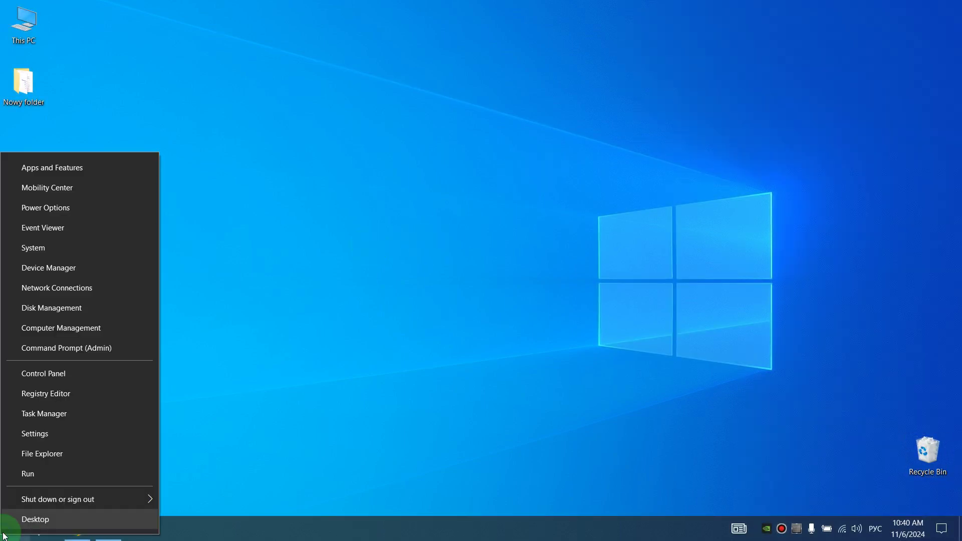
pyautogui.click(62, 435)
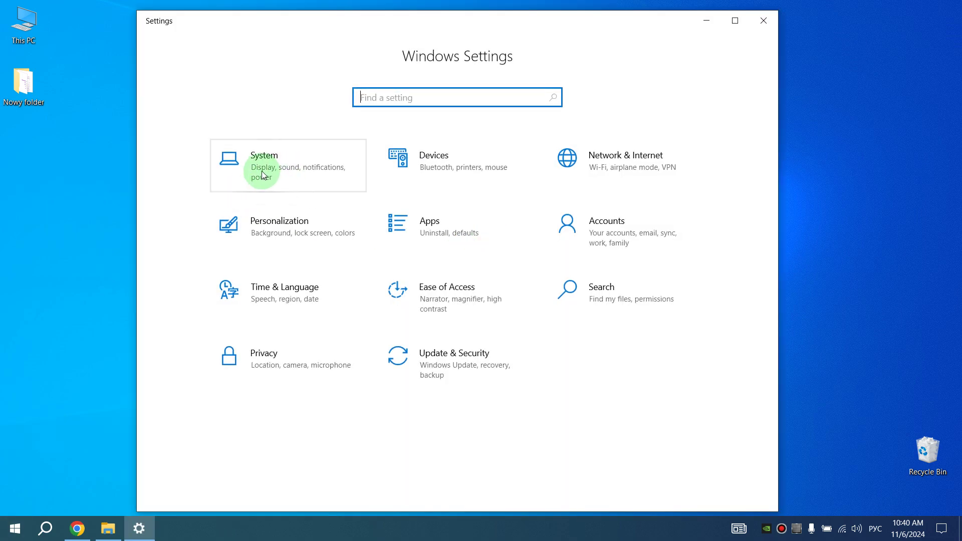
pyautogui.click(263, 173)
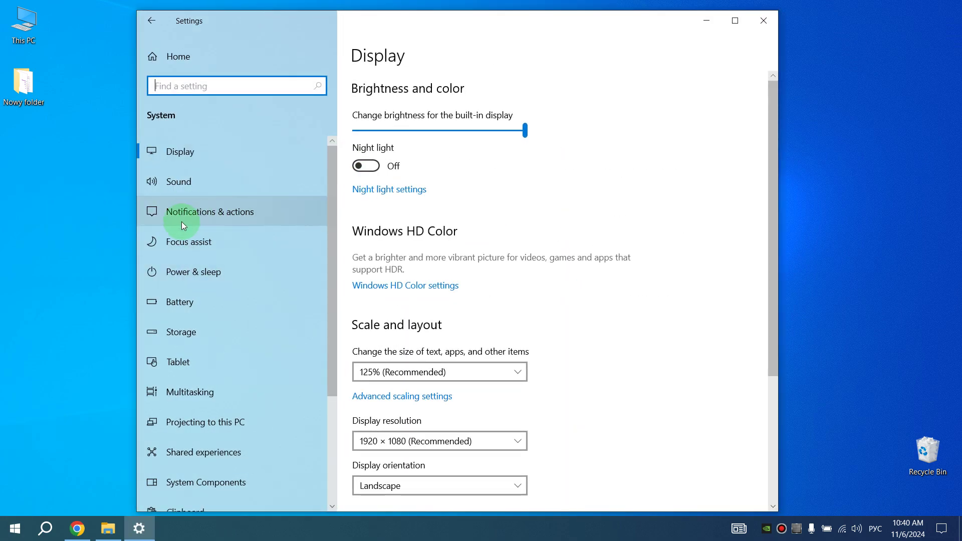
pyautogui.click(256, 216)
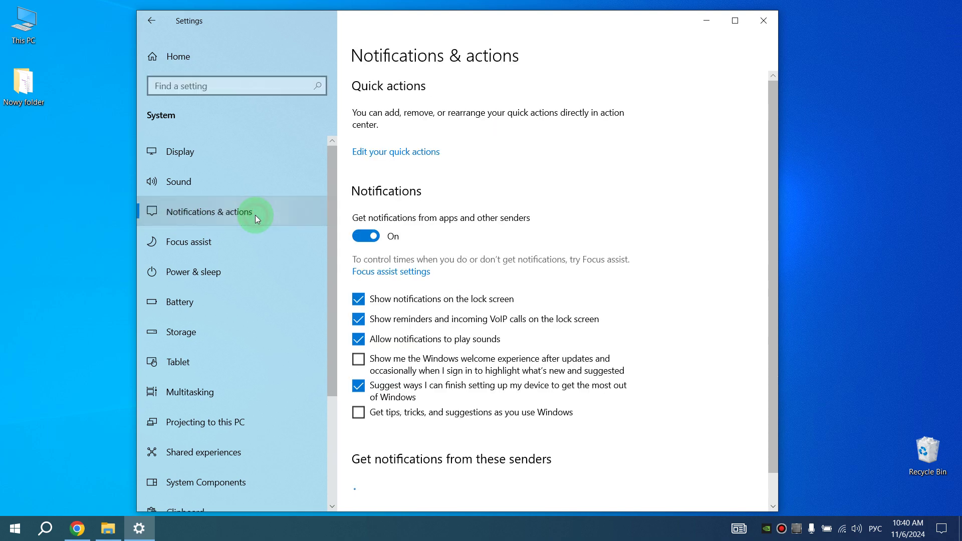
pyautogui.scroll(-5, 618, 203)
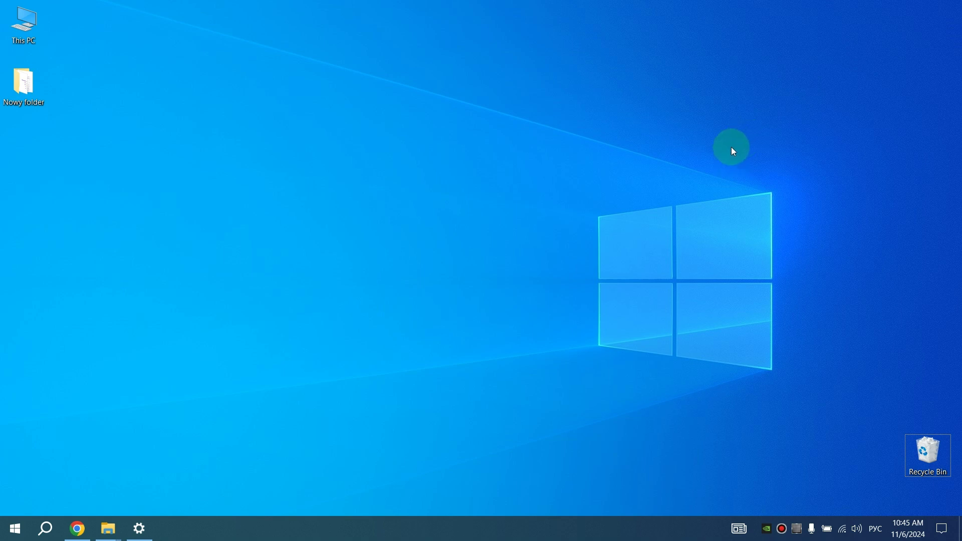
# Open Control Panel and show its items as large icons
pyautogui.rightClick(13, 529)
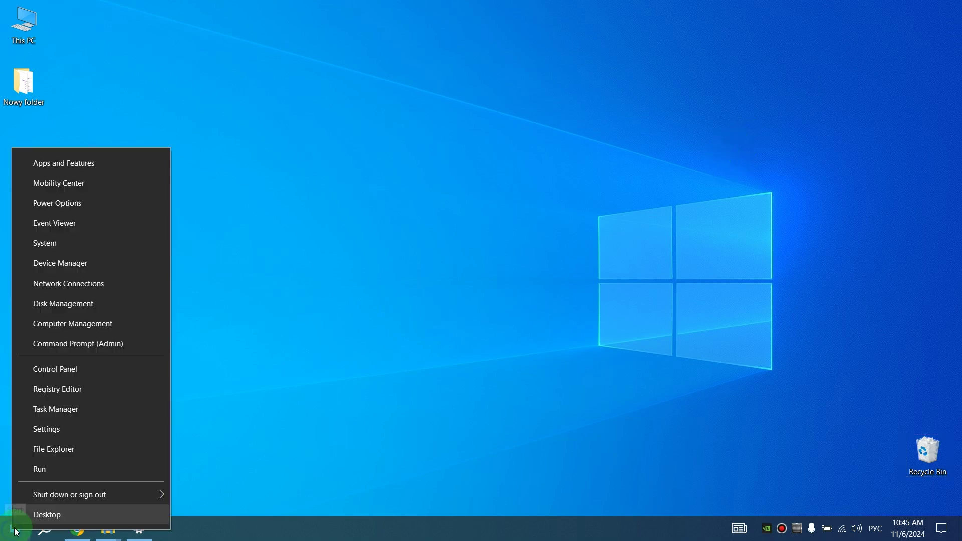
pyautogui.click(65, 369)
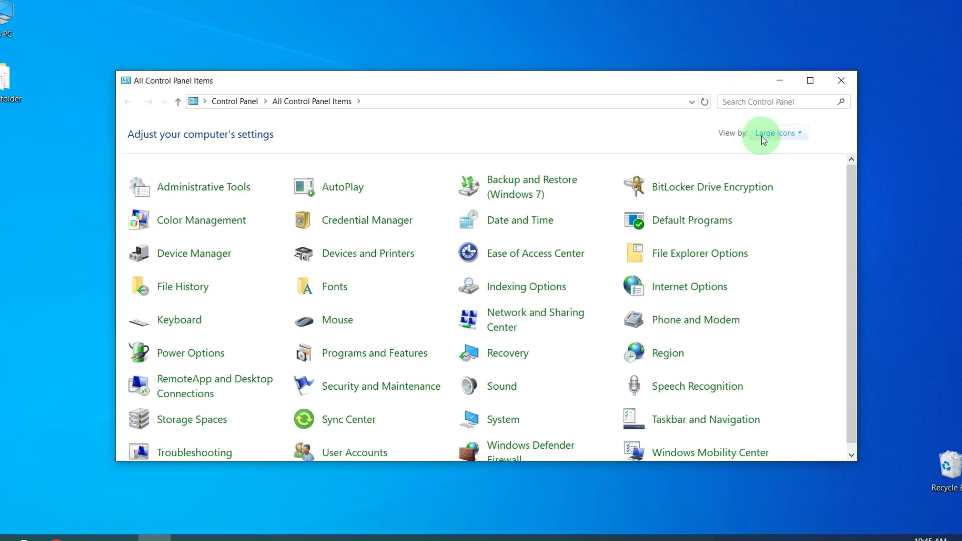
pyautogui.click(776, 130)
pyautogui.click(792, 161)
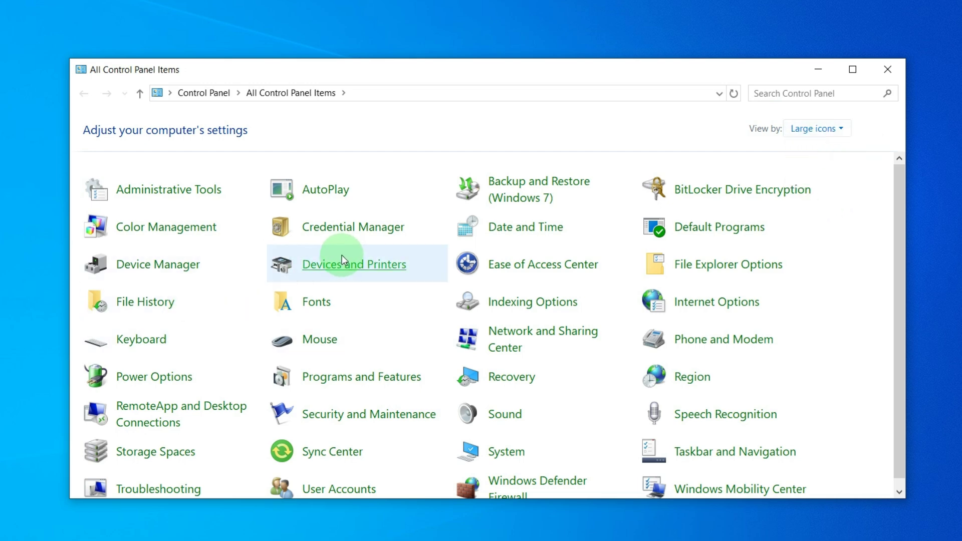
# Create 'My Custom Plan 1' in Power Options based on the High performance plan
pyautogui.click(171, 380)
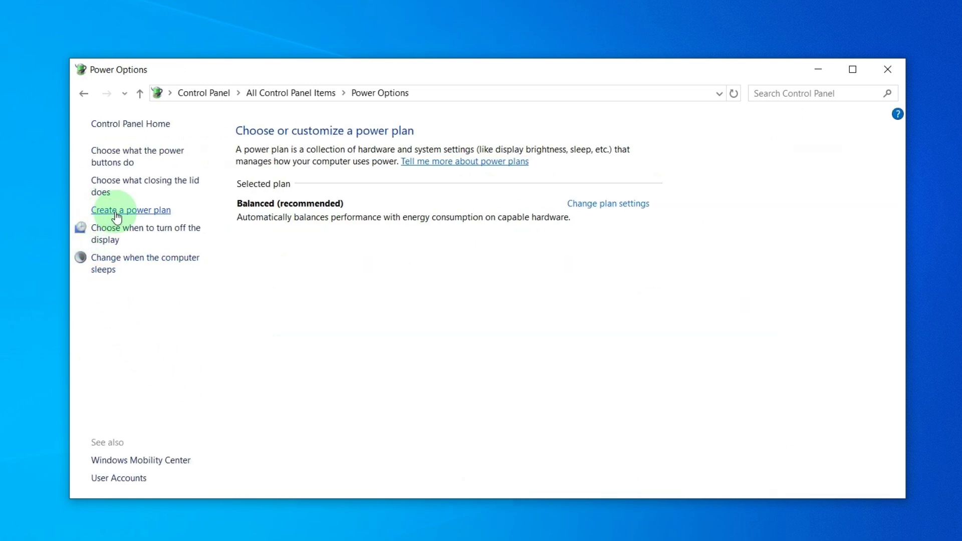
pyautogui.click(158, 211)
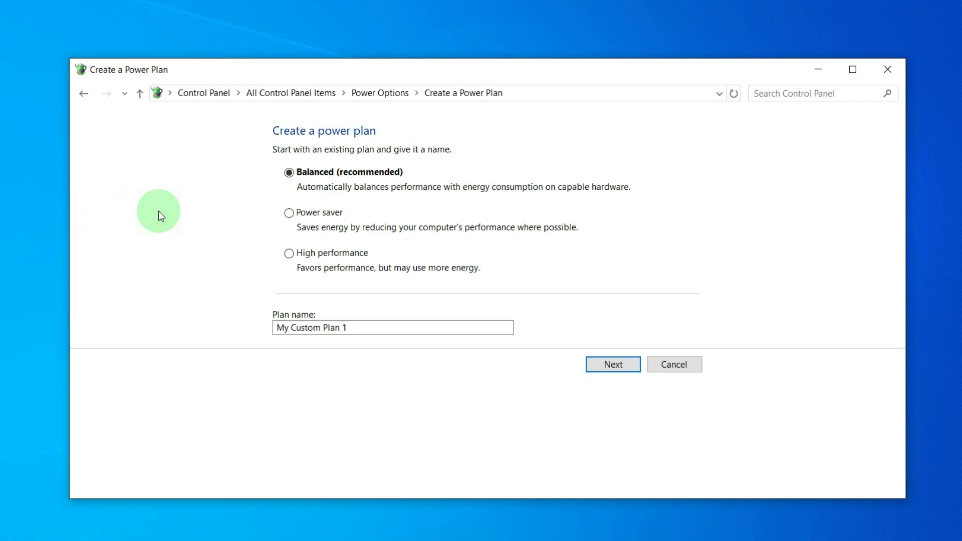
pyautogui.click(316, 254)
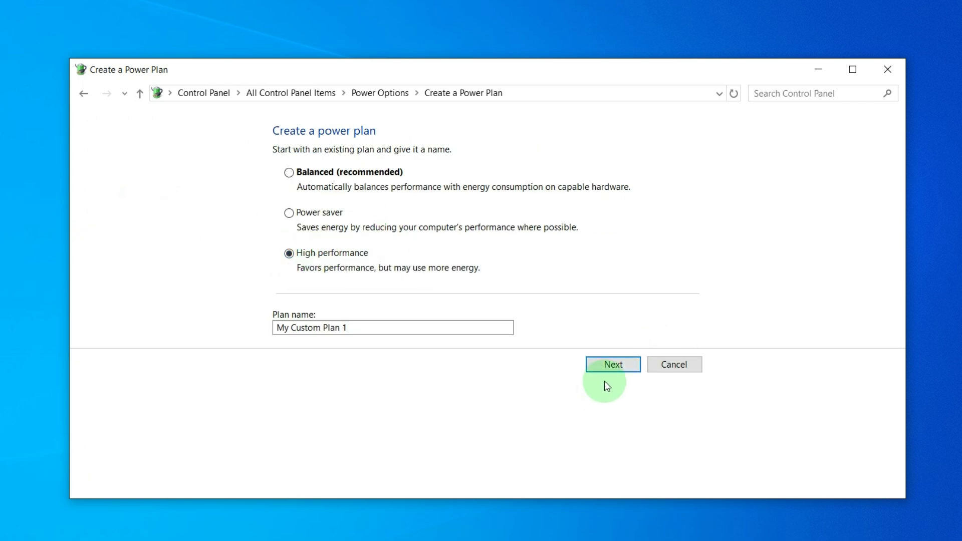
pyautogui.click(616, 363)
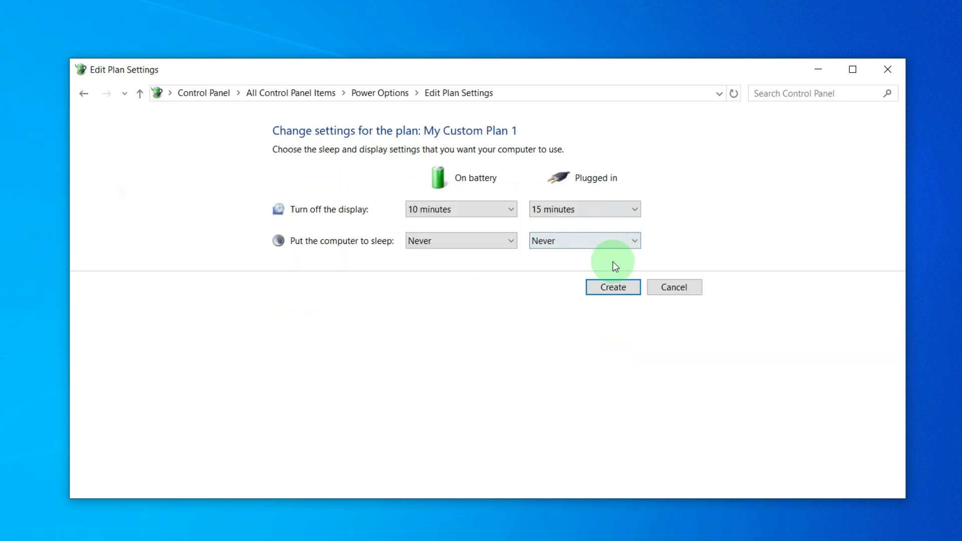
pyautogui.click(604, 293)
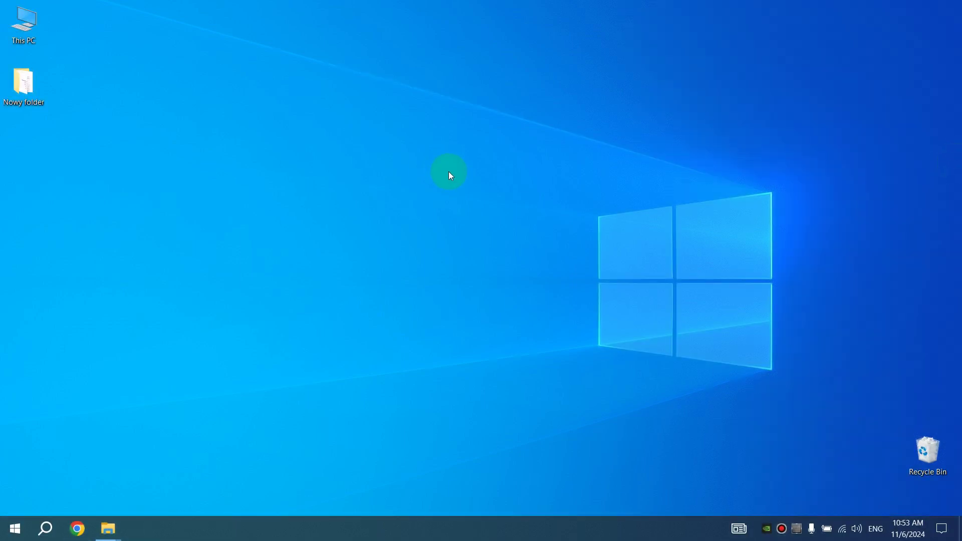
pyautogui.rightClick(449, 172)
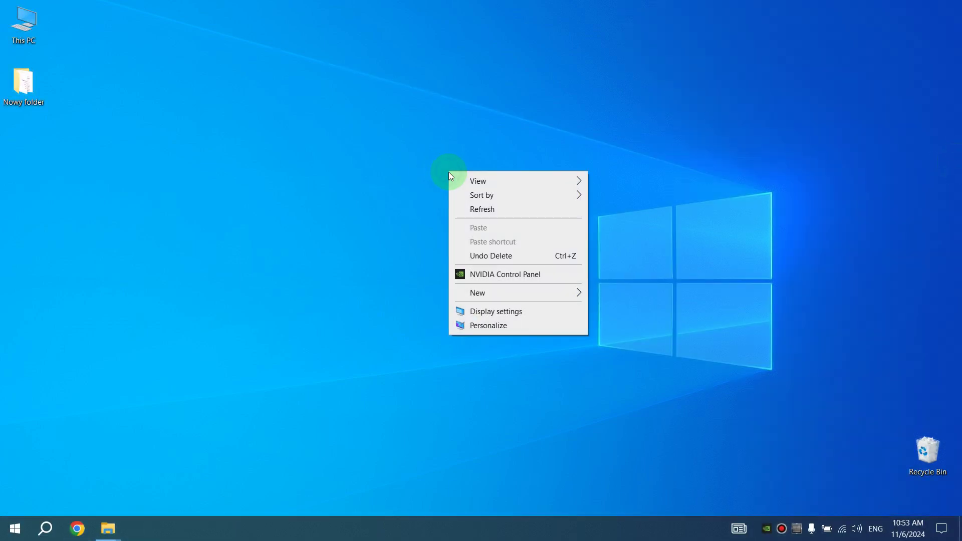
pyautogui.click(502, 327)
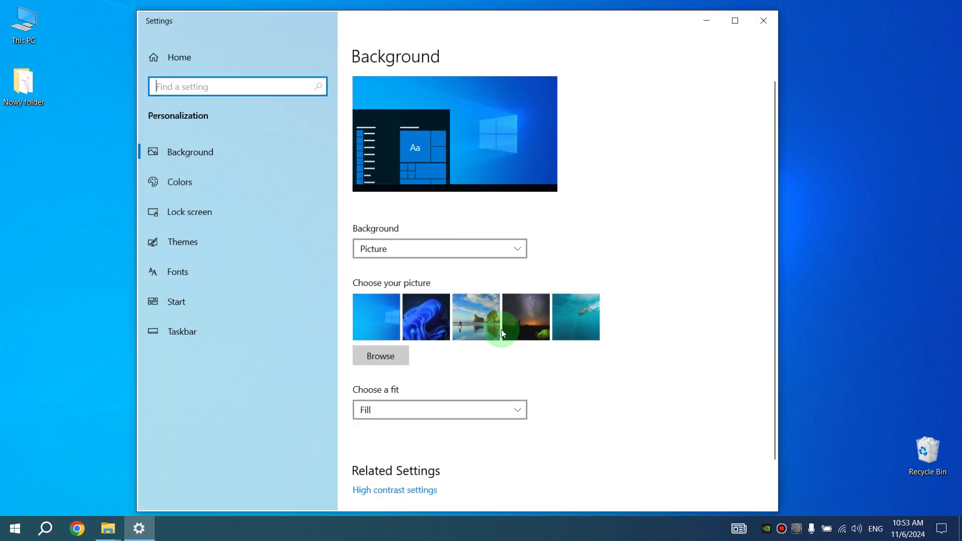
pyautogui.click(181, 182)
pyautogui.scroll(-5, 619, 268)
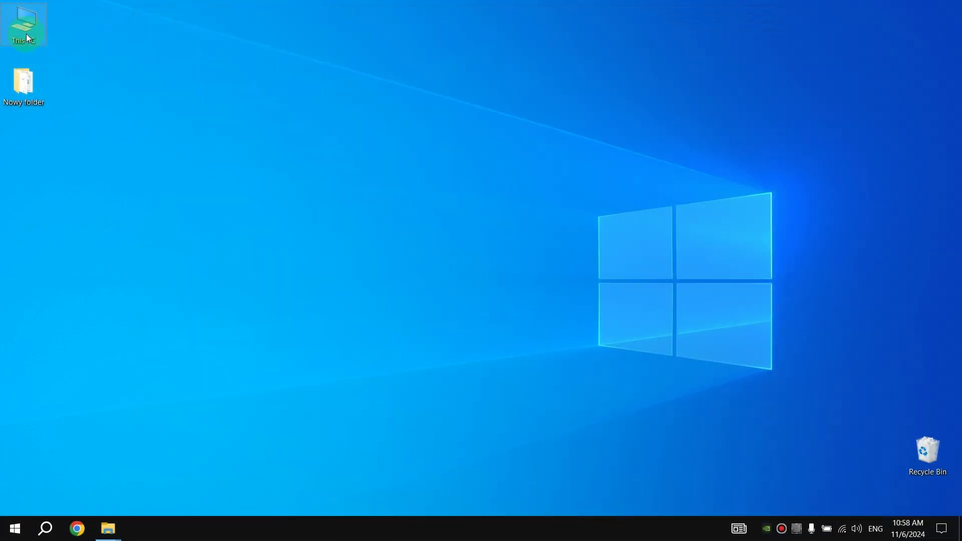
# Open Performance Options from This PC's Properties via Advanced system settings
pyautogui.doubleClick(26, 34)
pyautogui.rightClick(437, 306)
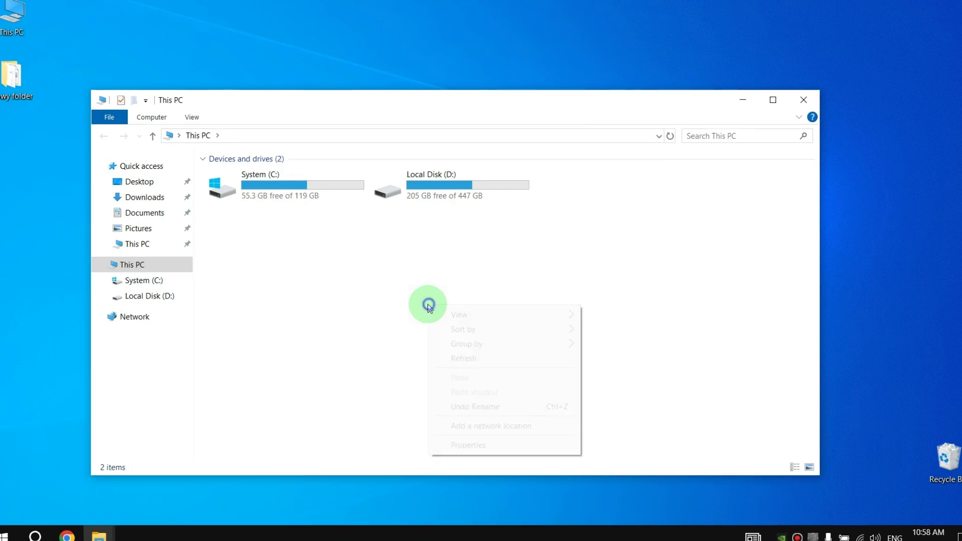
pyautogui.click(475, 438)
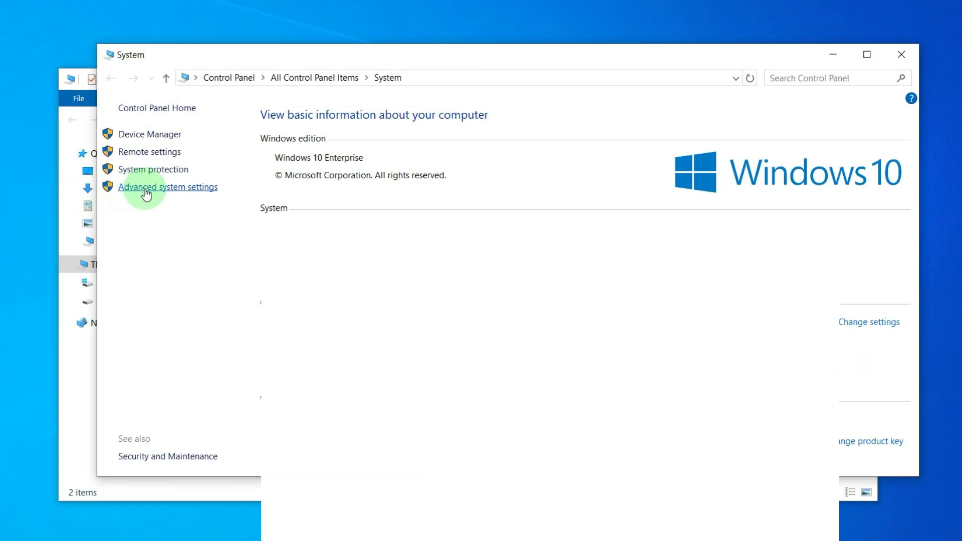
pyautogui.click(196, 190)
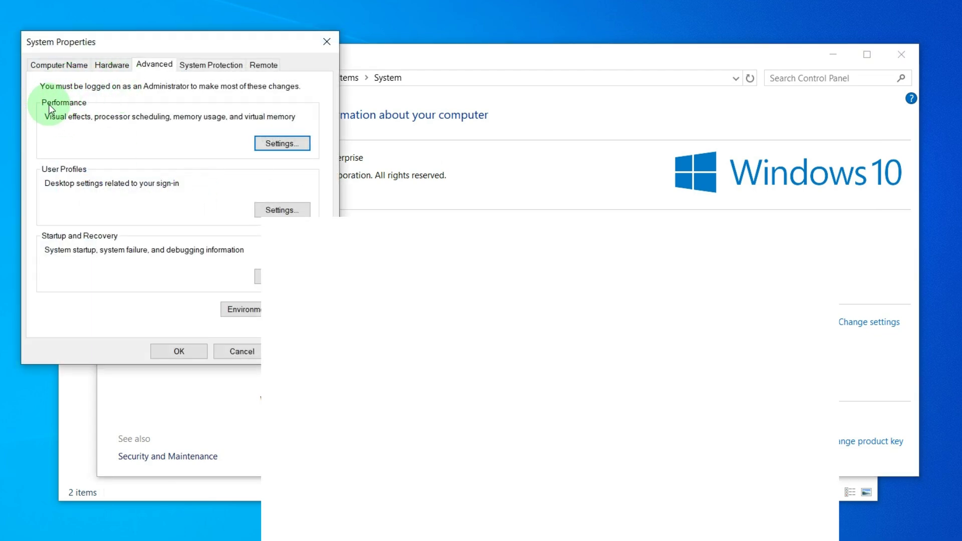
pyautogui.click(280, 146)
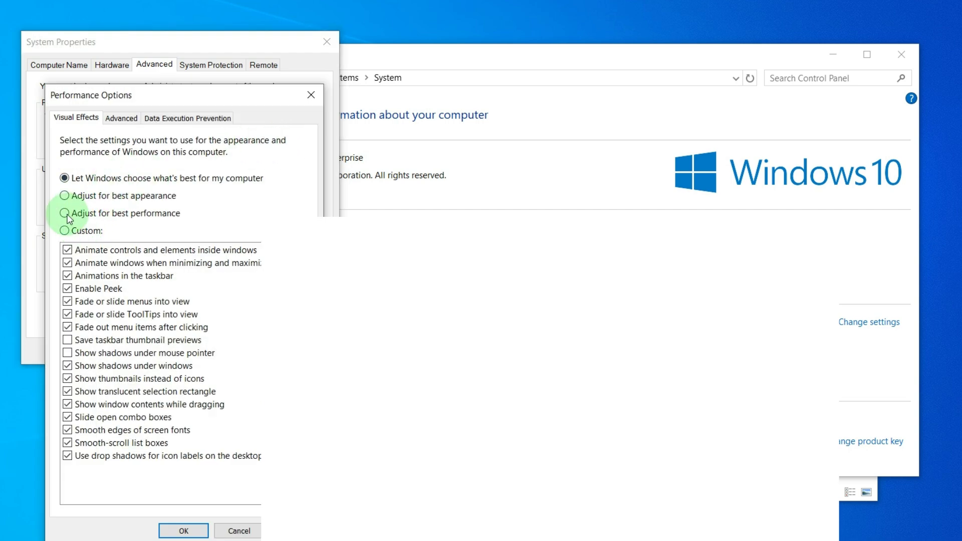
# Choose Adjust for best performance, re-tick a few effects, and apply the custom settings
pyautogui.click(146, 214)
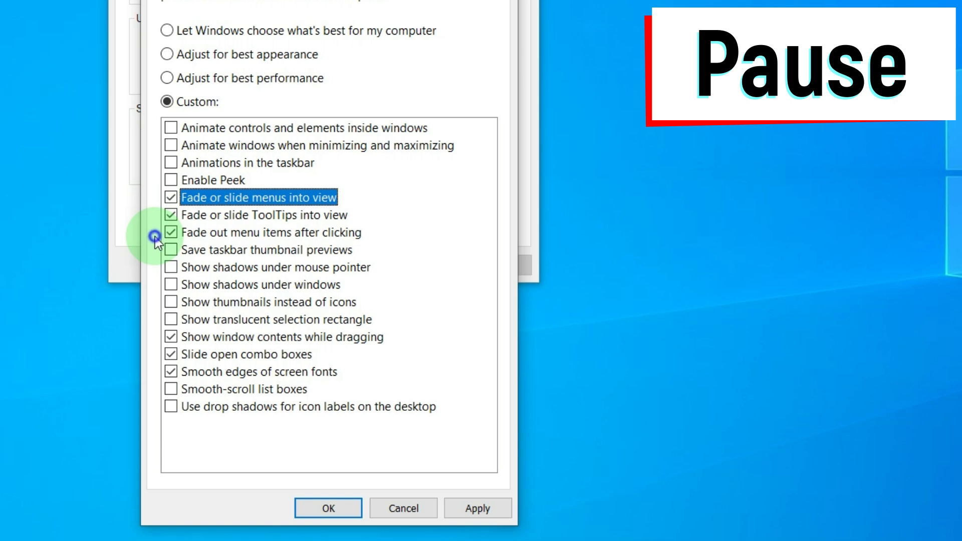
pyautogui.click(156, 382)
pyautogui.click(489, 513)
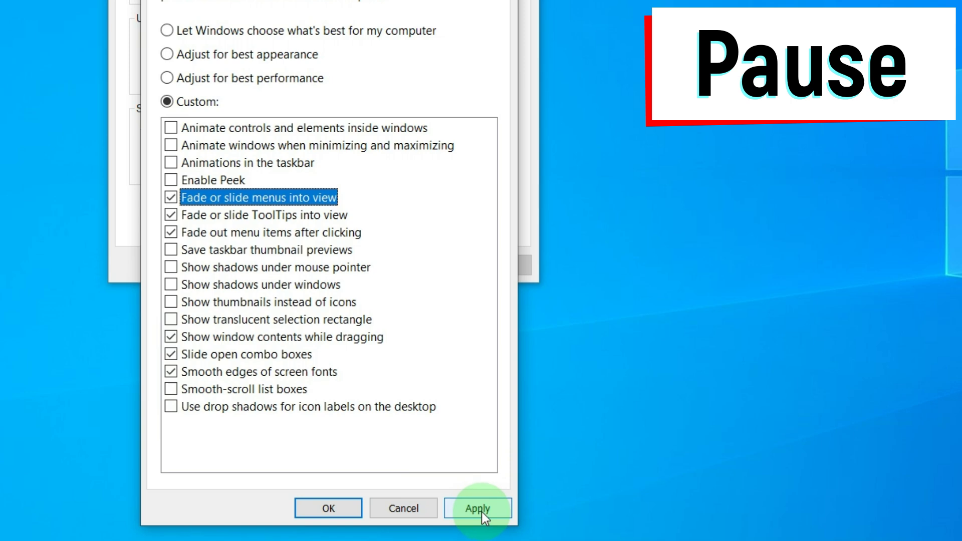
pyautogui.click(482, 513)
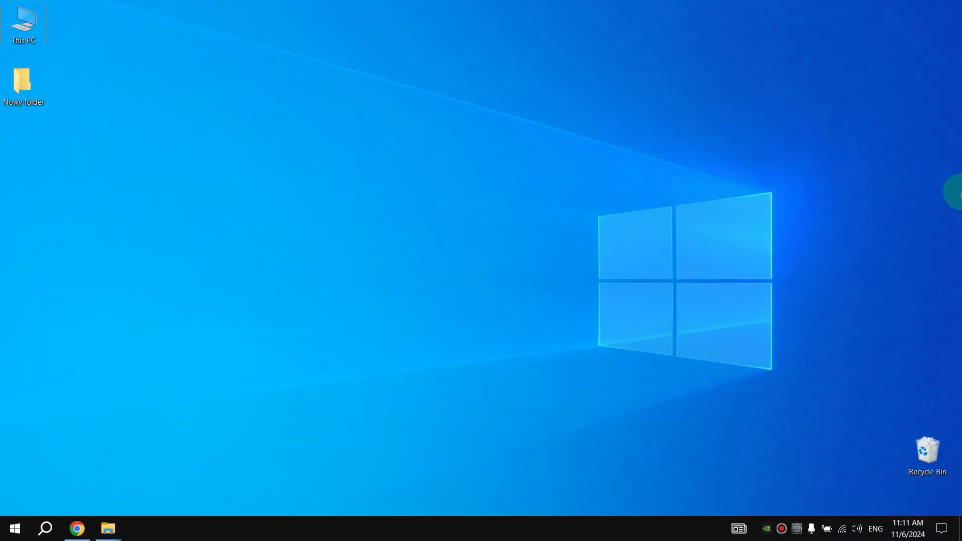